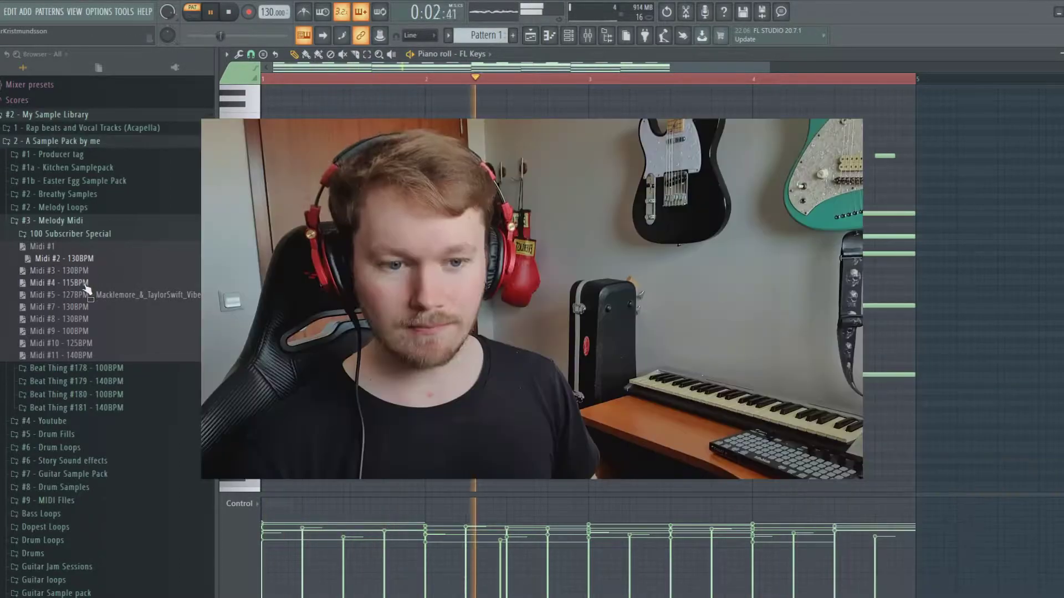
Load the Midi #4 - 115BPM melody into the FL Keys piano roll and play it back.
key("space")
left_click_drag(172, 283, 343, 310)
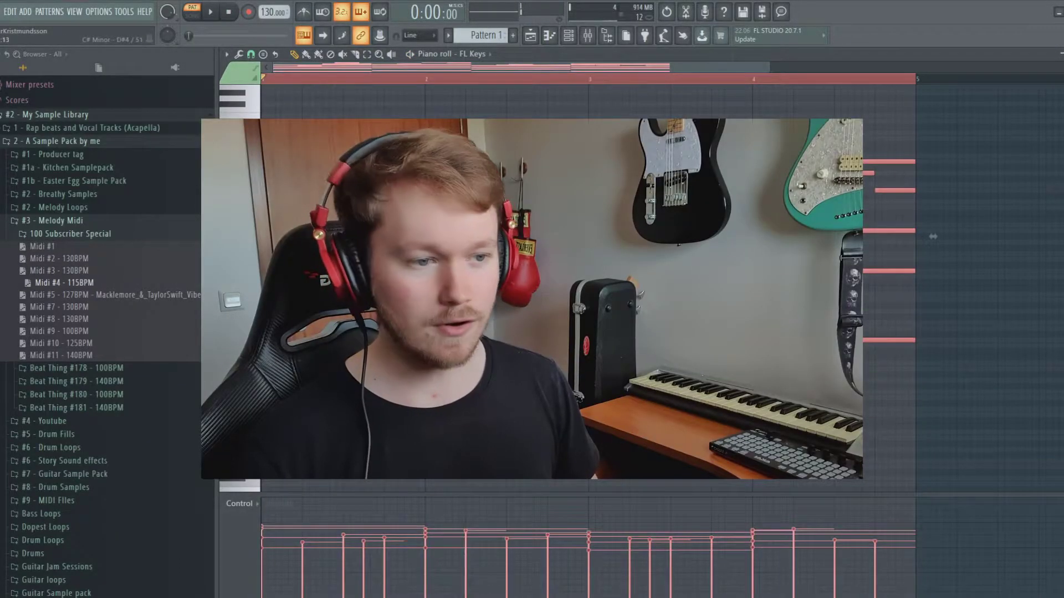
key("space")
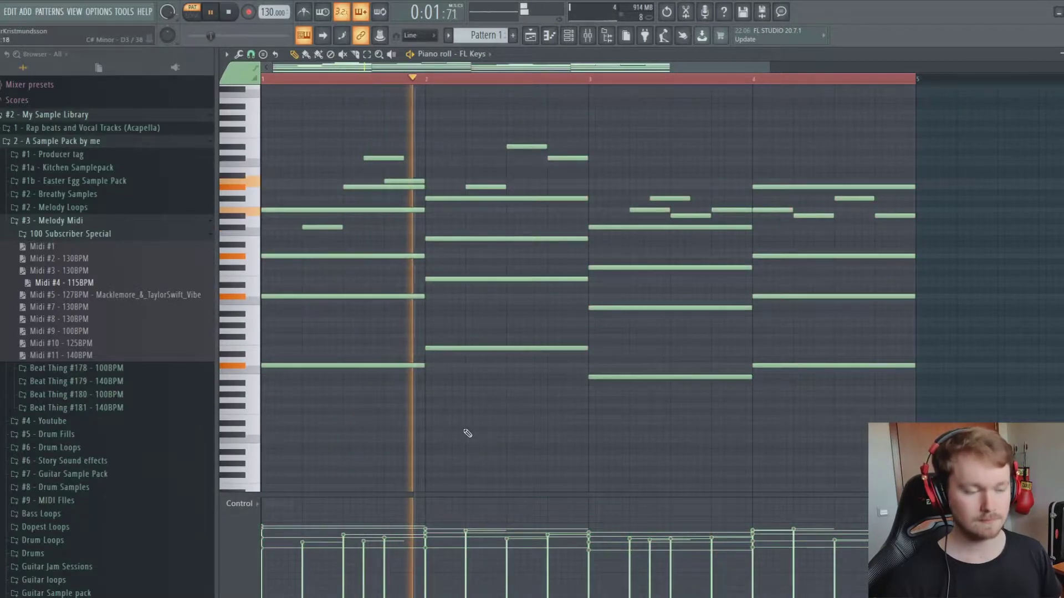
scroll(468, 433, "down", 1)
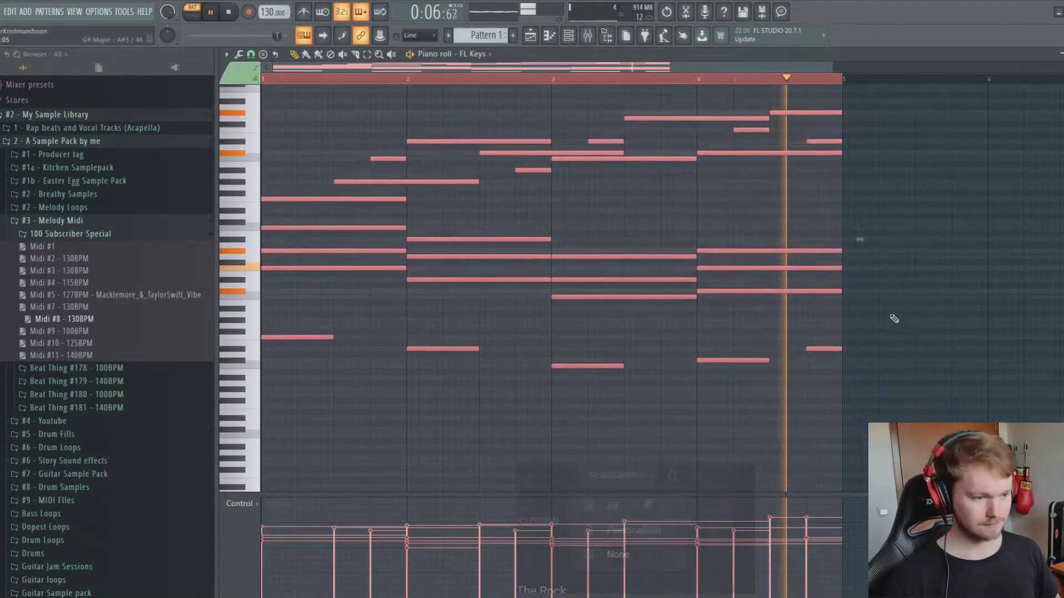
Listen to the Midi #8 - 130BPM and Midi #10 - 125BPM melodies played by FL Keys.
key("space")
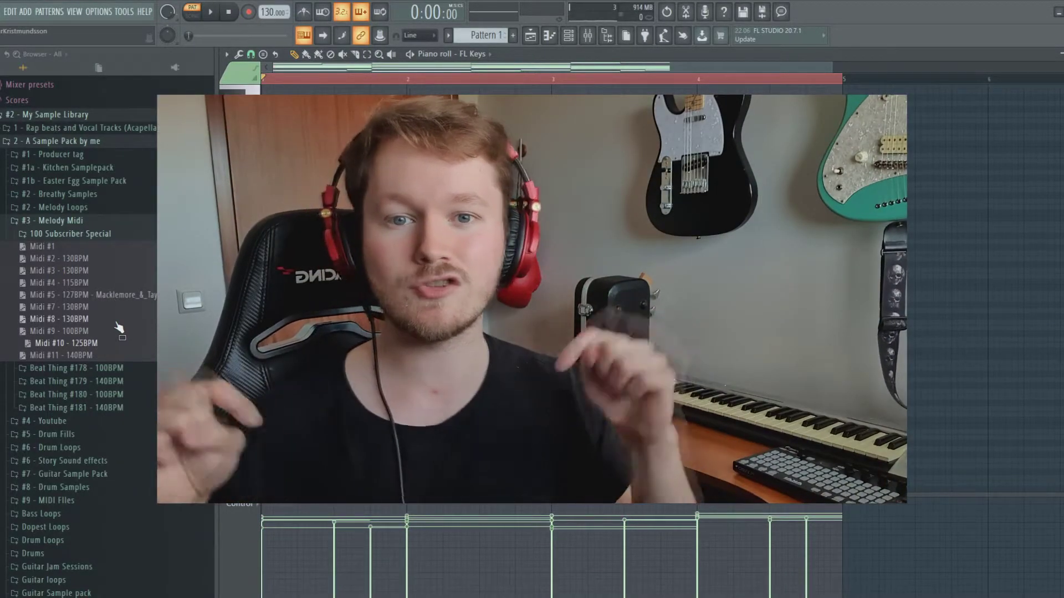
scroll(118, 328, "up", 1)
key("space")
key("space")
key("space")
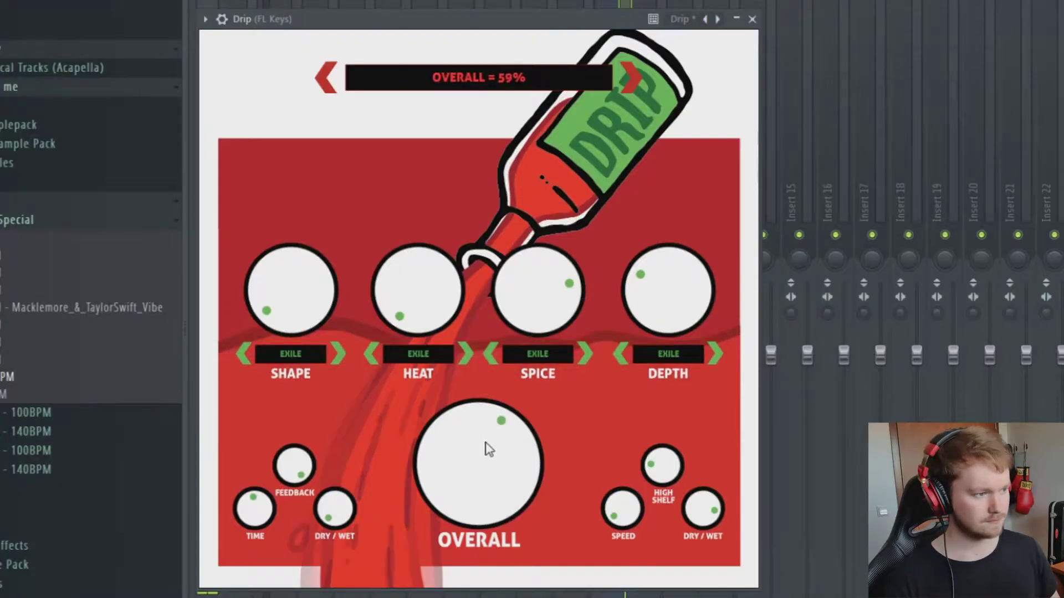
Set Drip's Overall amount on FL Keys to 25% and copy the consolidated Pattern 1 clip from Track 4 to Track 5.
left_click_drag(488, 448, 499, 510)
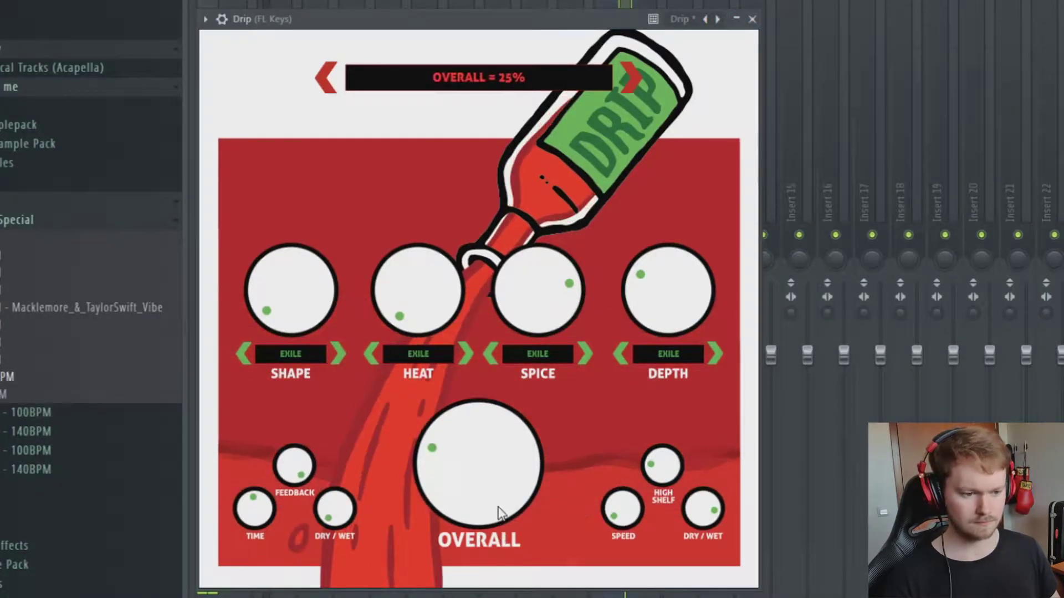
left_click(752, 19)
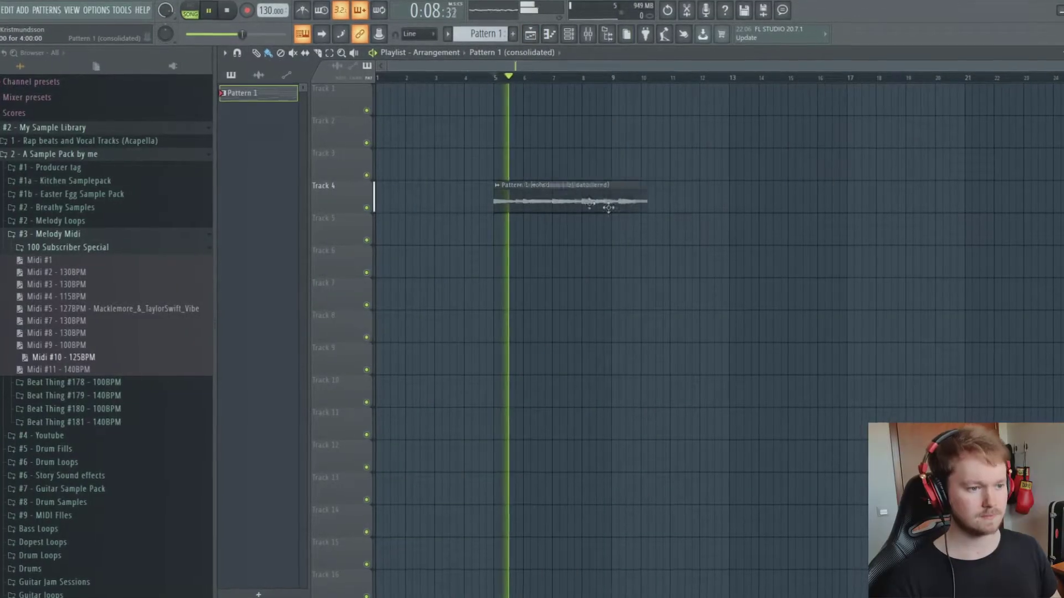
left_click_drag(605, 206, 670, 246)
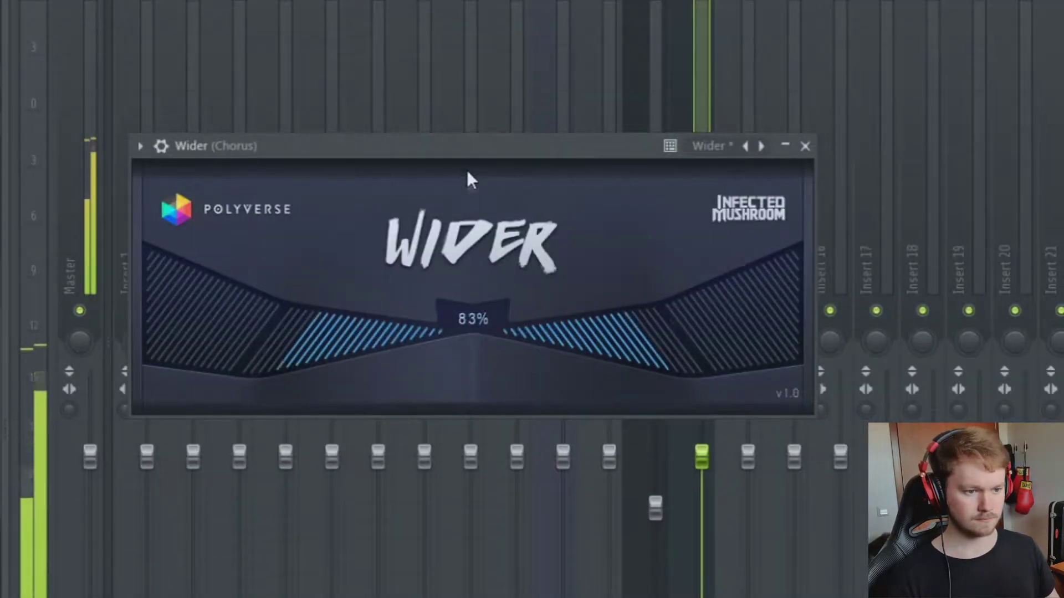
Set Wider's stereo width on the Chorus mixer track to 85%, close it and select effect slot 2.
left_click_drag(467, 172, 467, 159)
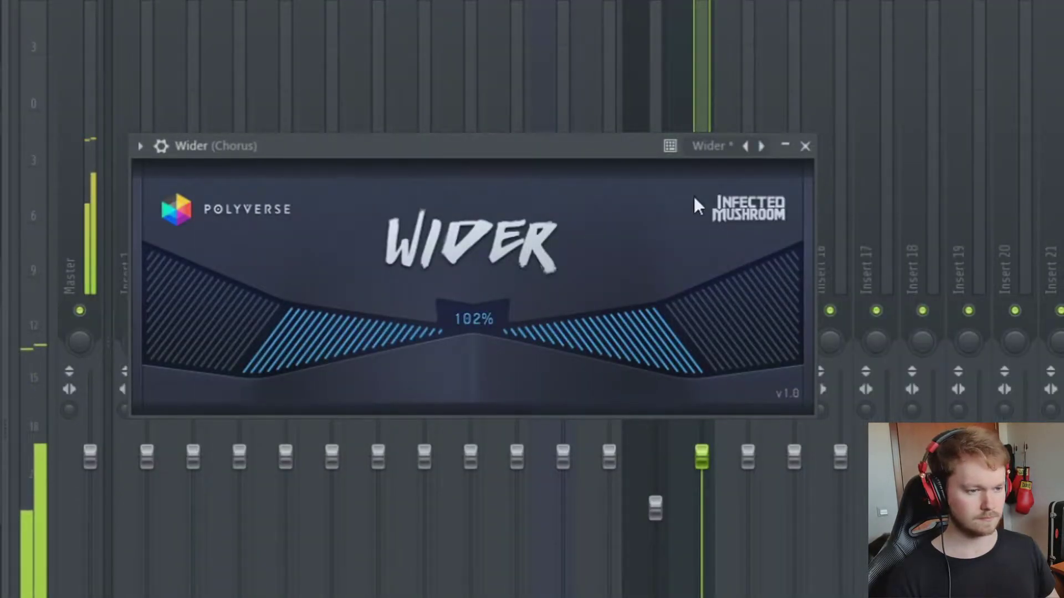
left_click_drag(494, 342, 491, 356)
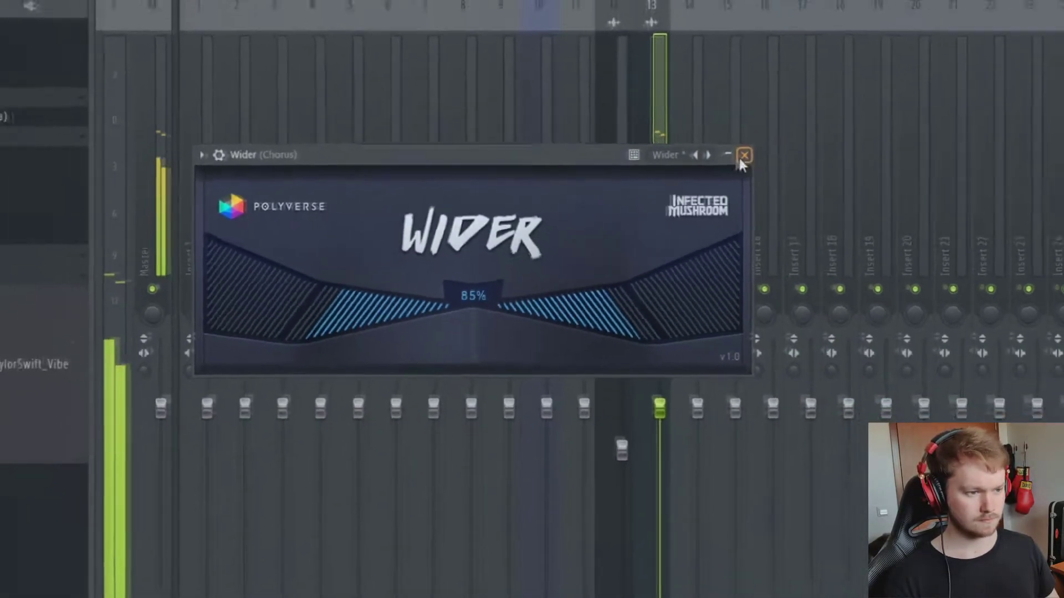
left_click(805, 146)
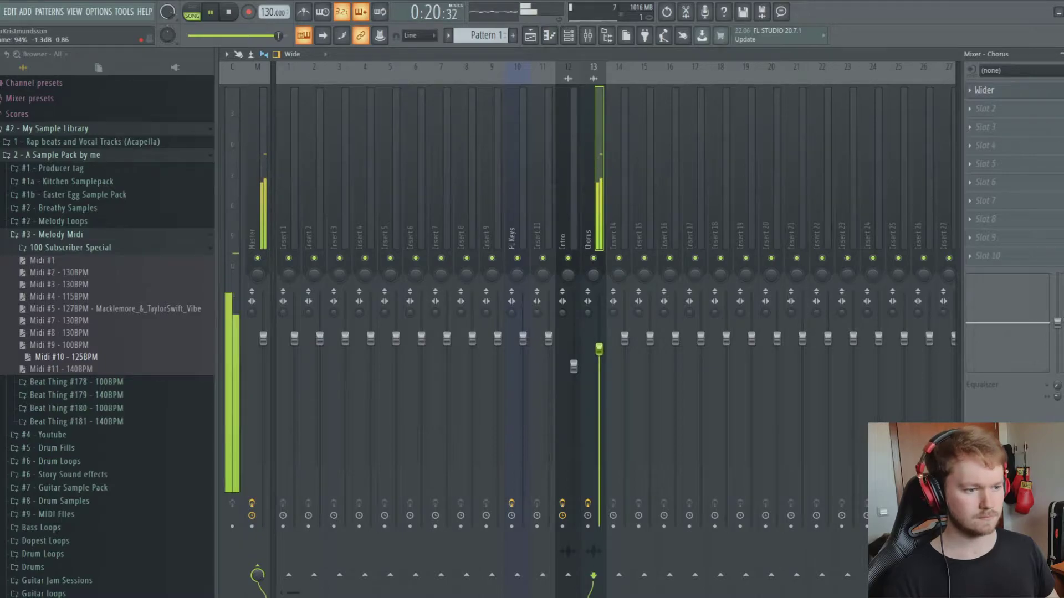
left_click(986, 108)
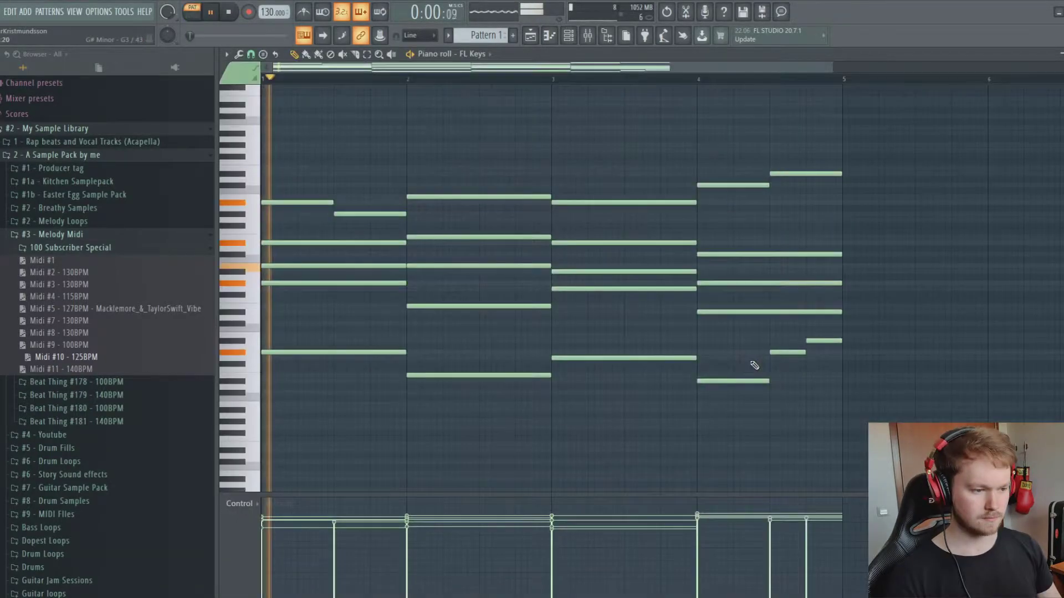
Delete the last two short bass notes in bar 4 of Pattern 1 and extend the remaining low note to the bar's end.
right_click(787, 353)
right_click(824, 341)
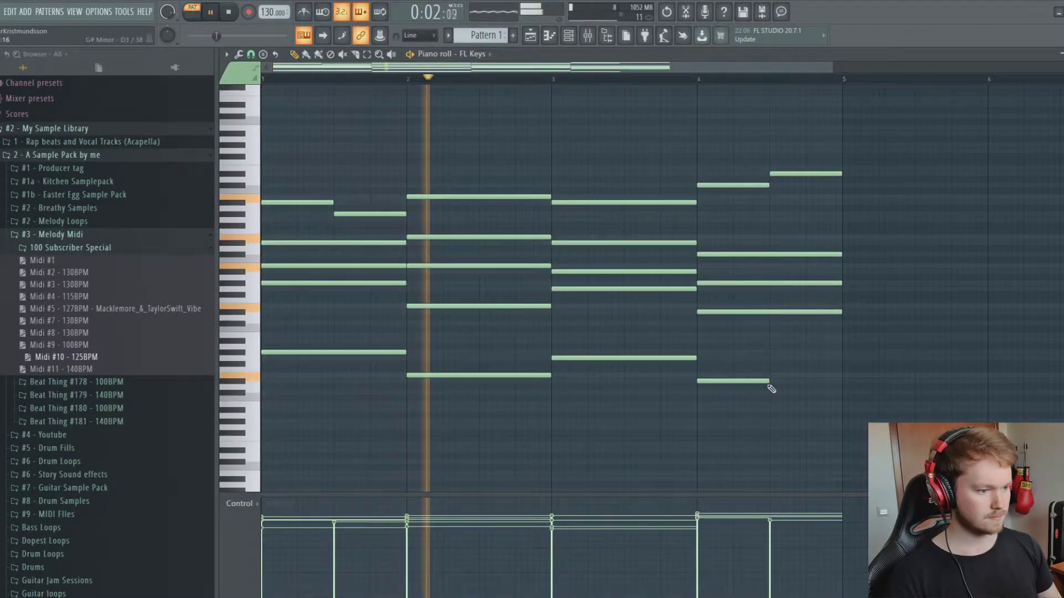
left_click_drag(767, 383, 822, 387)
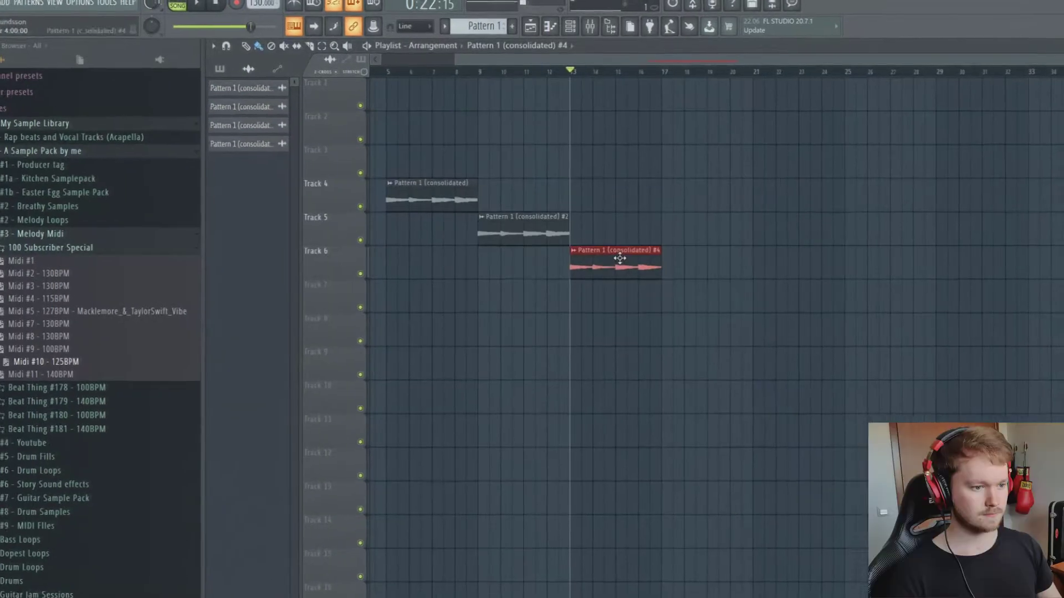
Open the settings of the Pattern 1 (consolidated) #4 clip on Track 6.
double_click(613, 255)
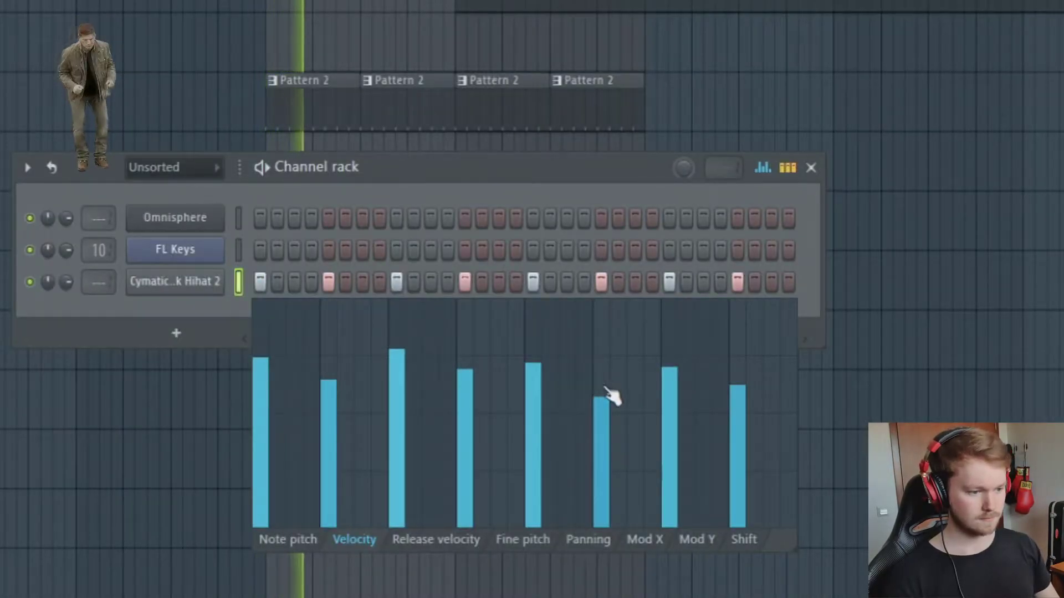
Fine-tune the velocities of the sixth and seventh Hihat 2 hits in Pattern 2 and hide the step graph editor.
left_click_drag(605, 388, 610, 384)
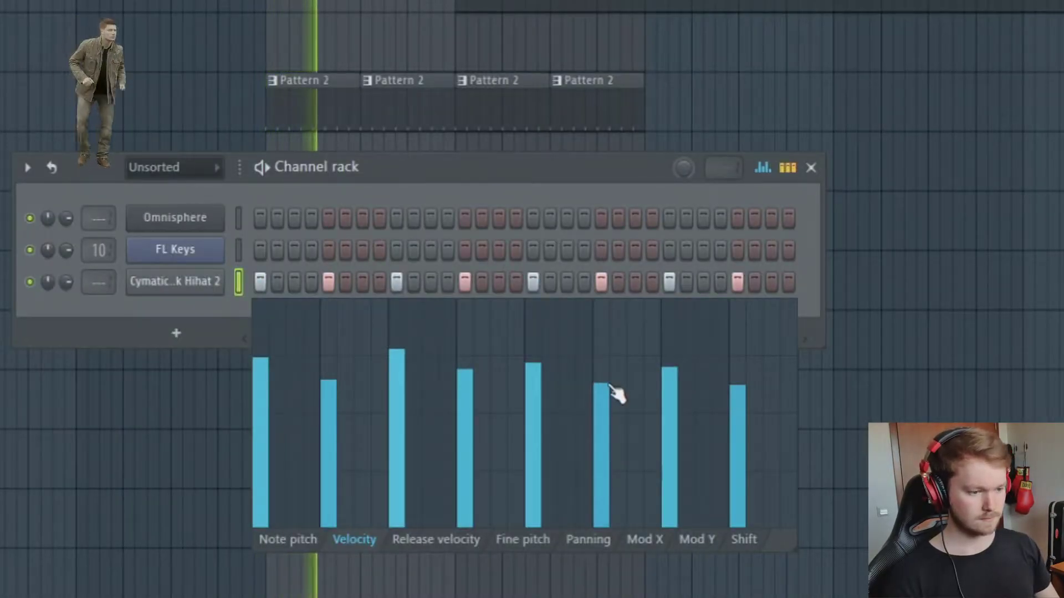
left_click_drag(666, 366, 620, 370)
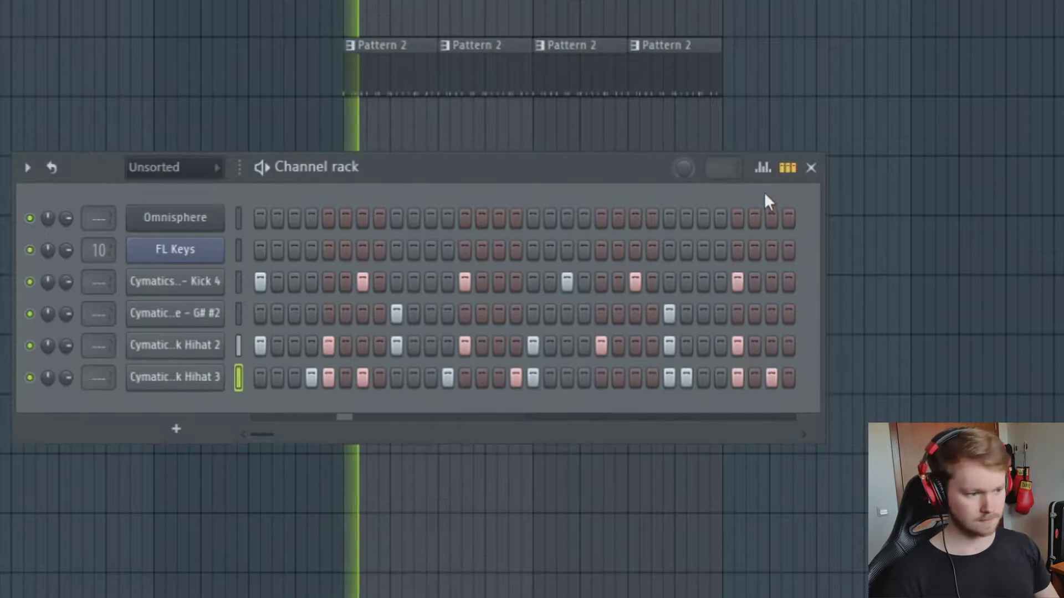
left_click(763, 167)
mouse_move(309, 233)
left_mouse_down()
mouse_move(354, 206)
mouse_move(405, 220)
left_mouse_up()
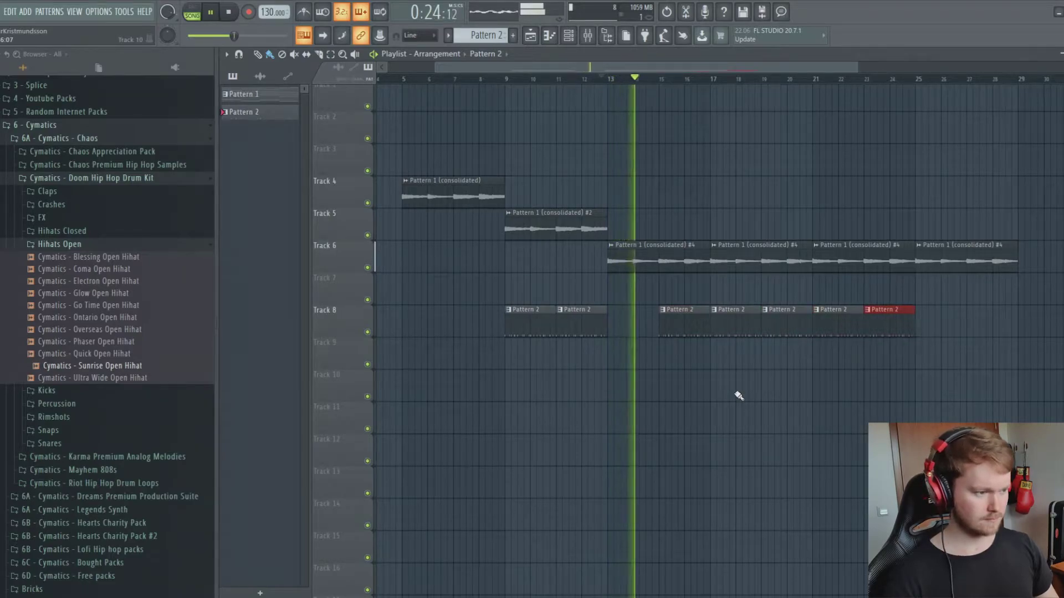
Duplicate the Pattern 2 drum clip on Track 8 until the drums reach bar 29.
key("ctrl+b")
key("ctrl+b")
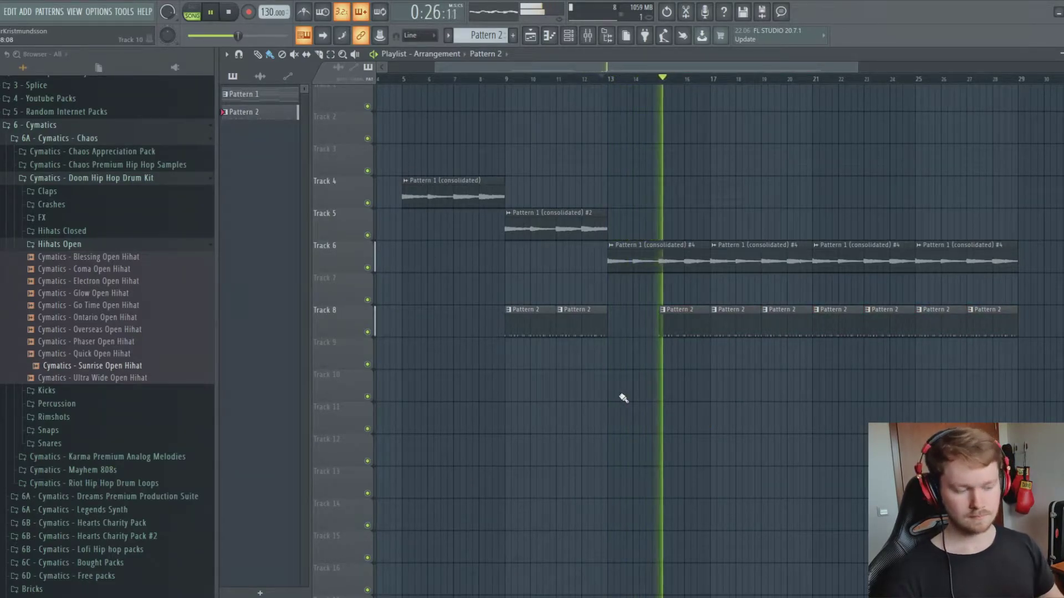
scroll(648, 388, "down", 2, "ctrl")
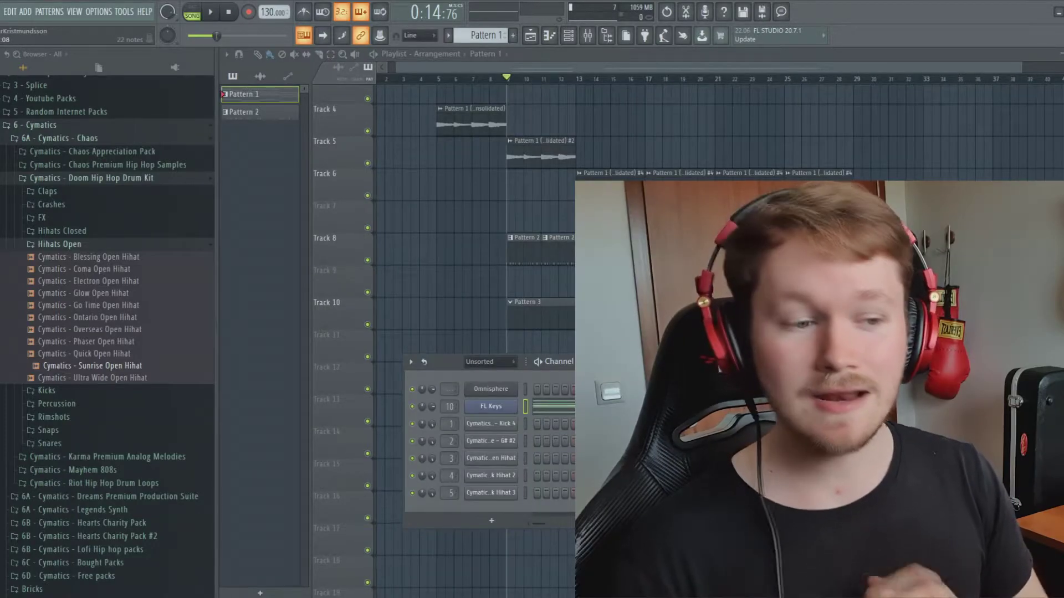
Select the four bass notes of Pattern 1 in the FL Keys piano roll and return to the playlist and channel rack.
left_click(614, 408)
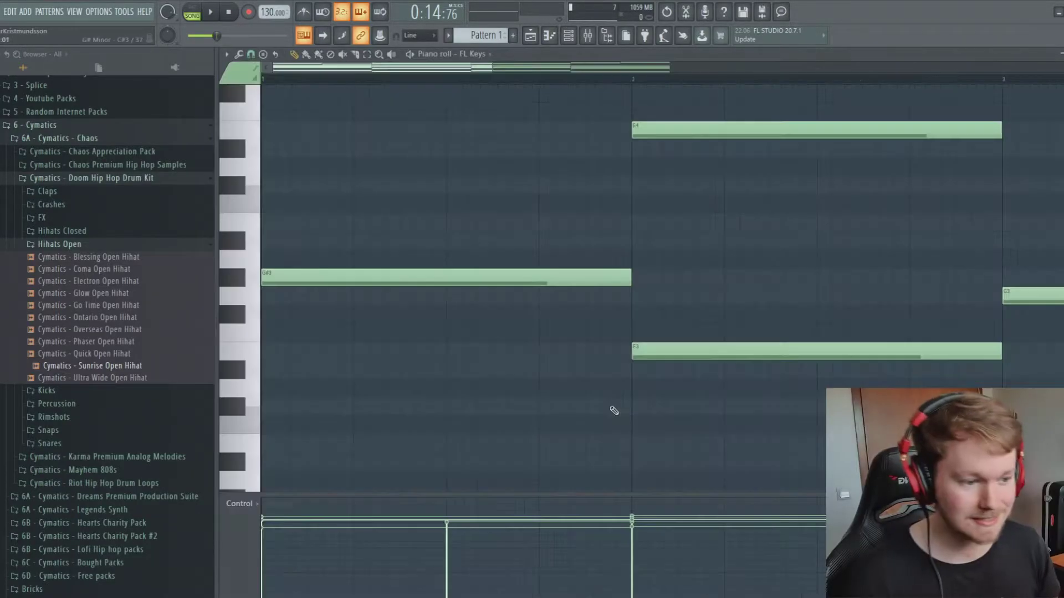
scroll(659, 393, "down", 5, "ctrl")
scroll(704, 296, "down", 3, "alt")
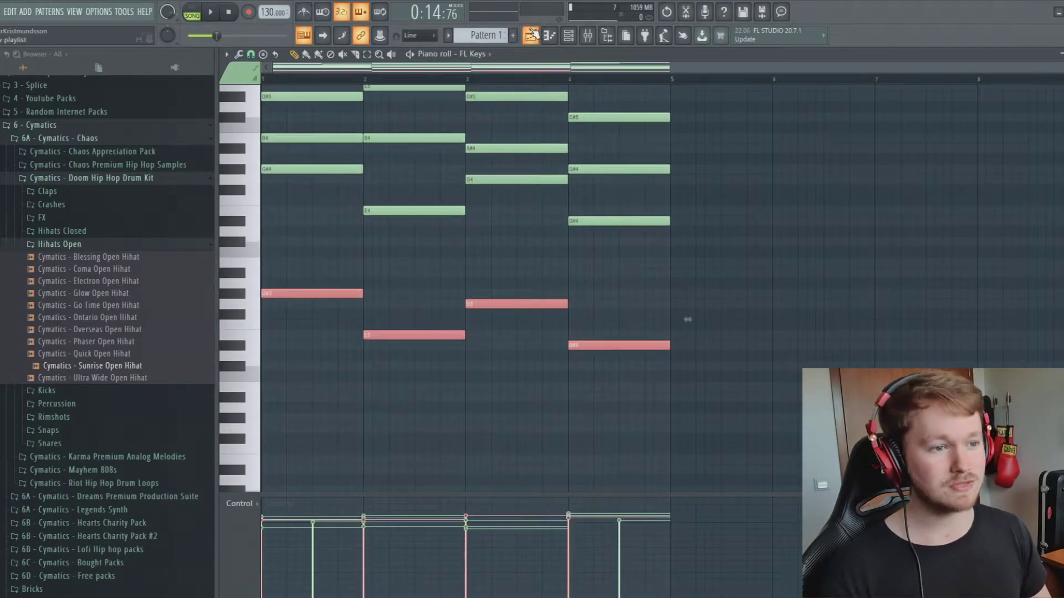
key("F5")
left_click(571, 37)
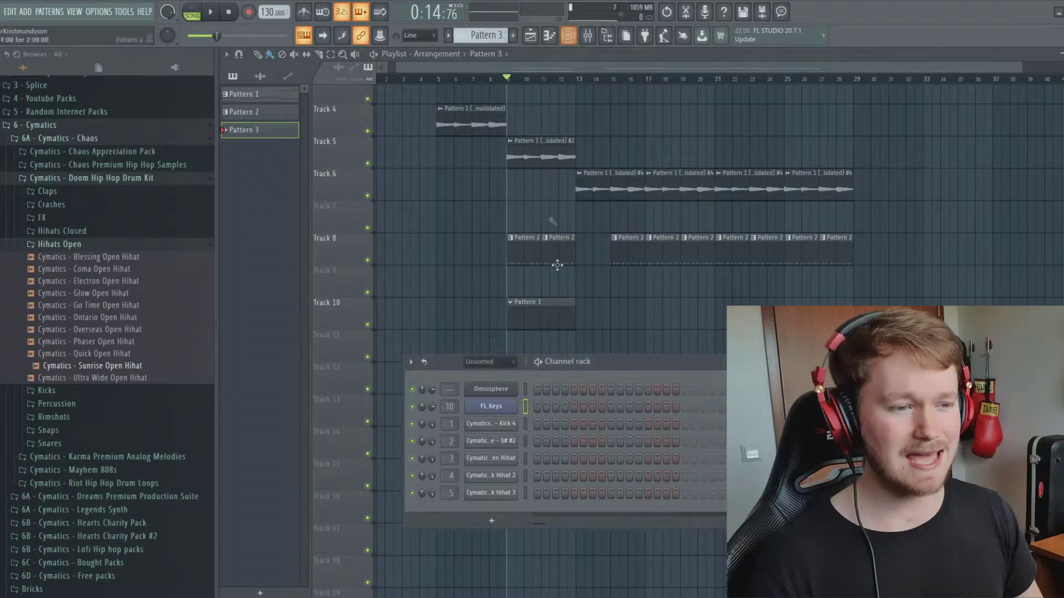
Collapse the Doom Hip Hop Drum Kit folder and raise the third G5 note of Pattern 3's London Slide 808 line to A#5.
left_click(77, 178)
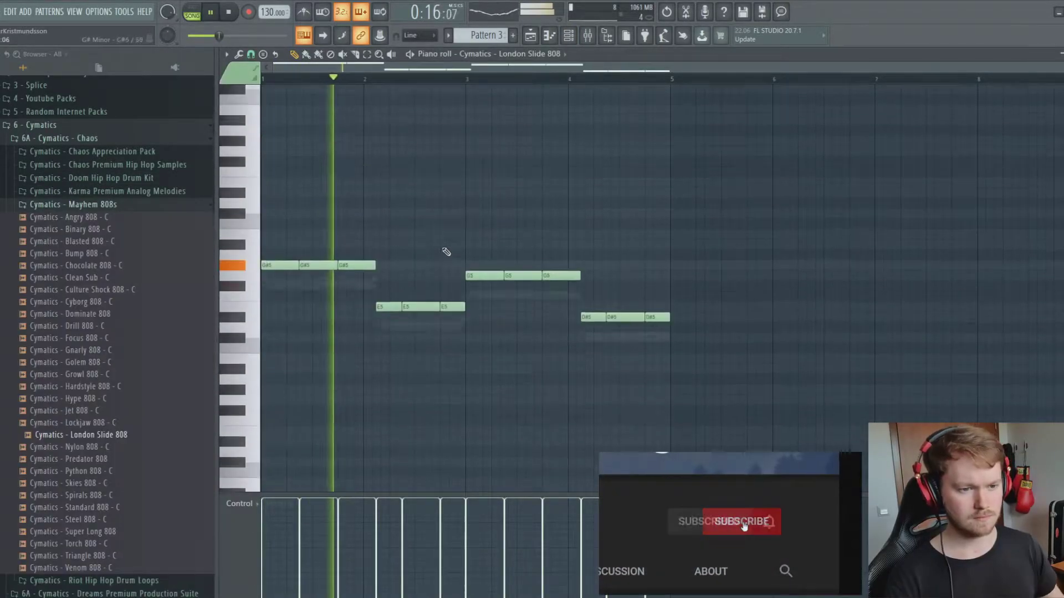
scroll(446, 252, "up", 3)
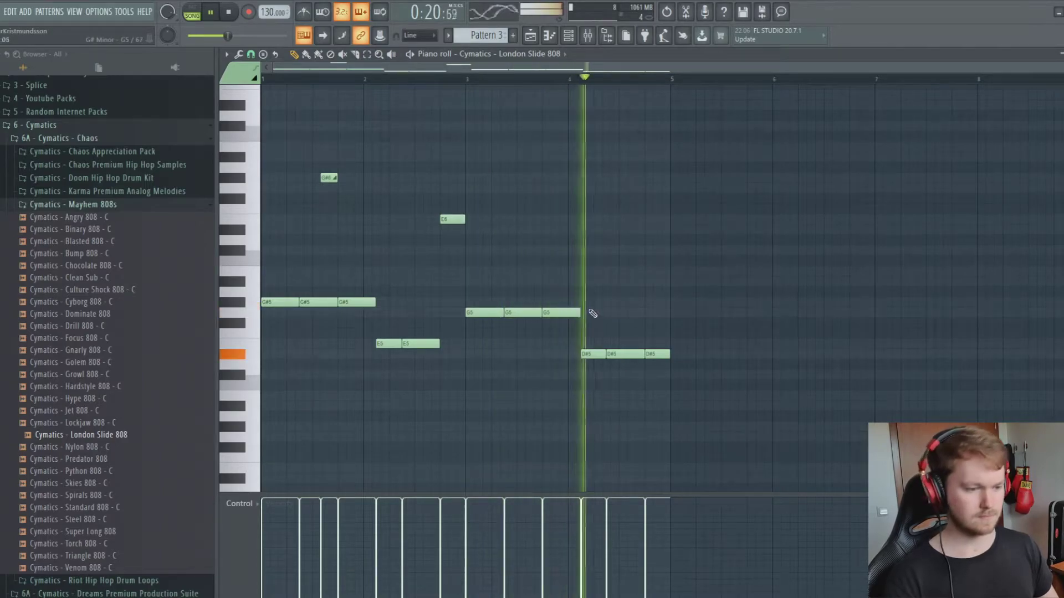
left_click_drag(564, 303, 565, 228)
key("space")
scroll(565, 265, "down", 2)
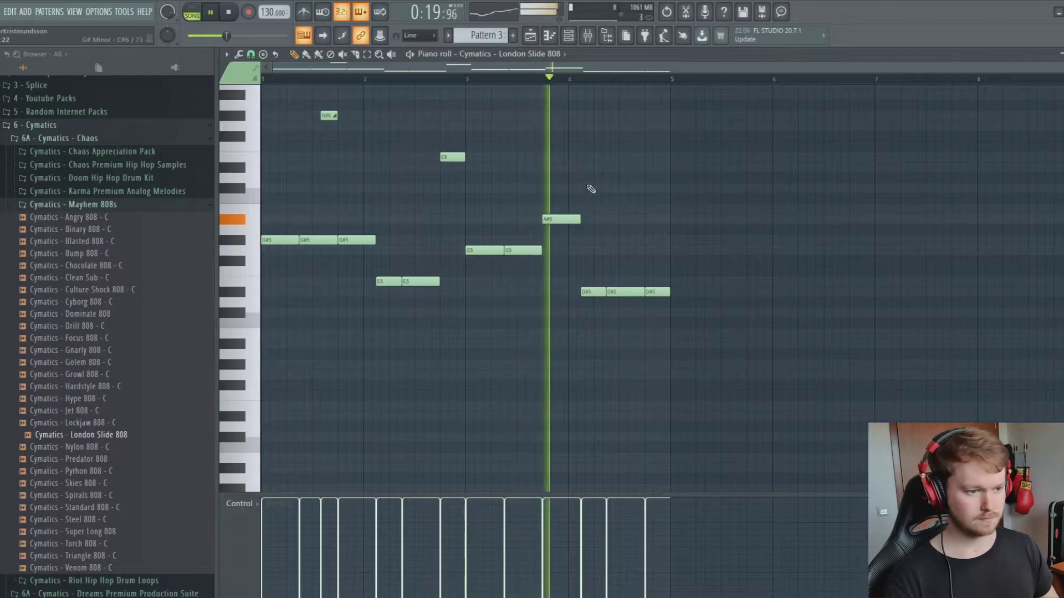
scroll(646, 248, "up", 2)
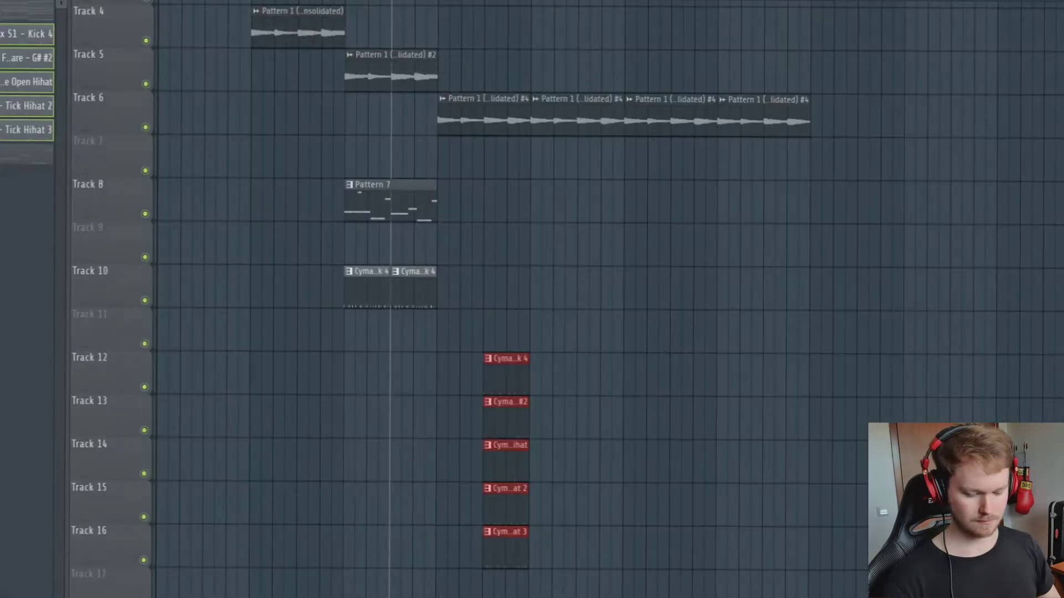
Duplicate the five selected single-drum clips six times along the playlist timeline.
key("ctrl+b")
key("ctrl+b")
key("ctrl+b")
key("ctrl+b")
key("ctrl+b")
key("ctrl+b")
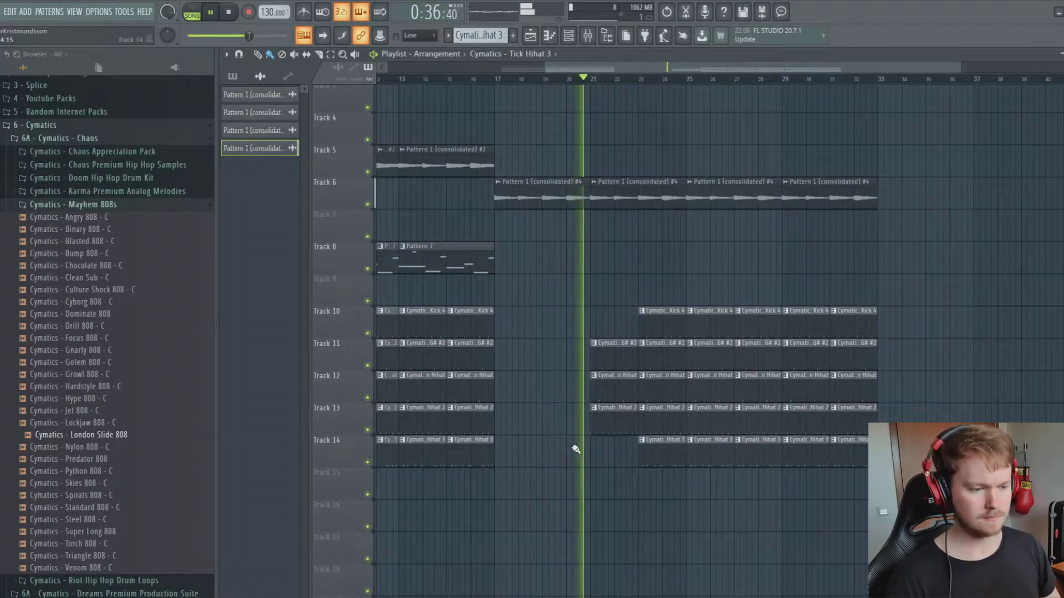
Remove the Kick 4 clip at bar 23 on Track 10.
left_click_drag(605, 297, 497, 294)
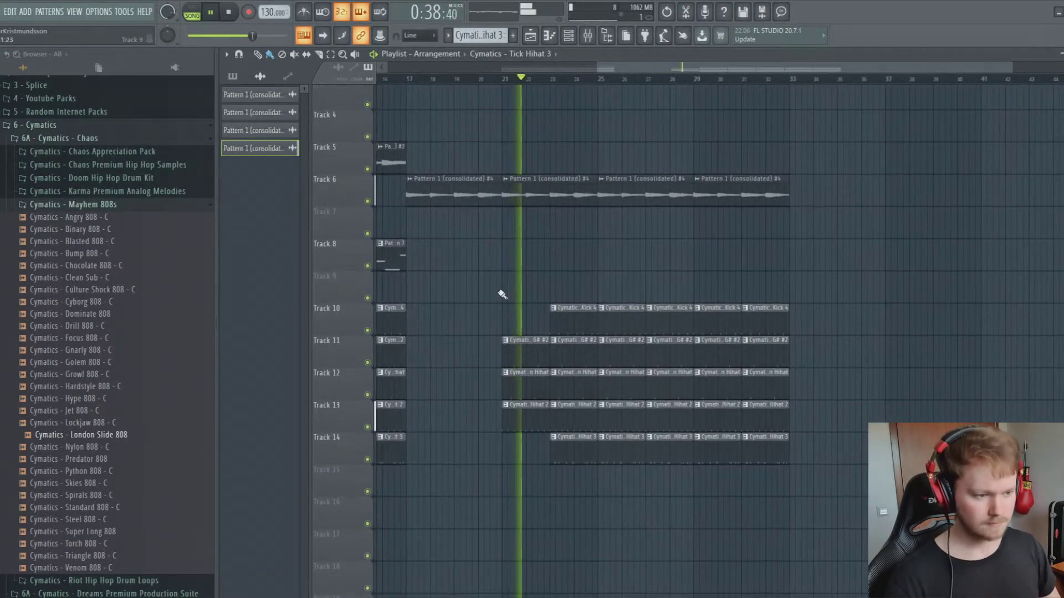
left_click_drag(575, 336, 584, 268)
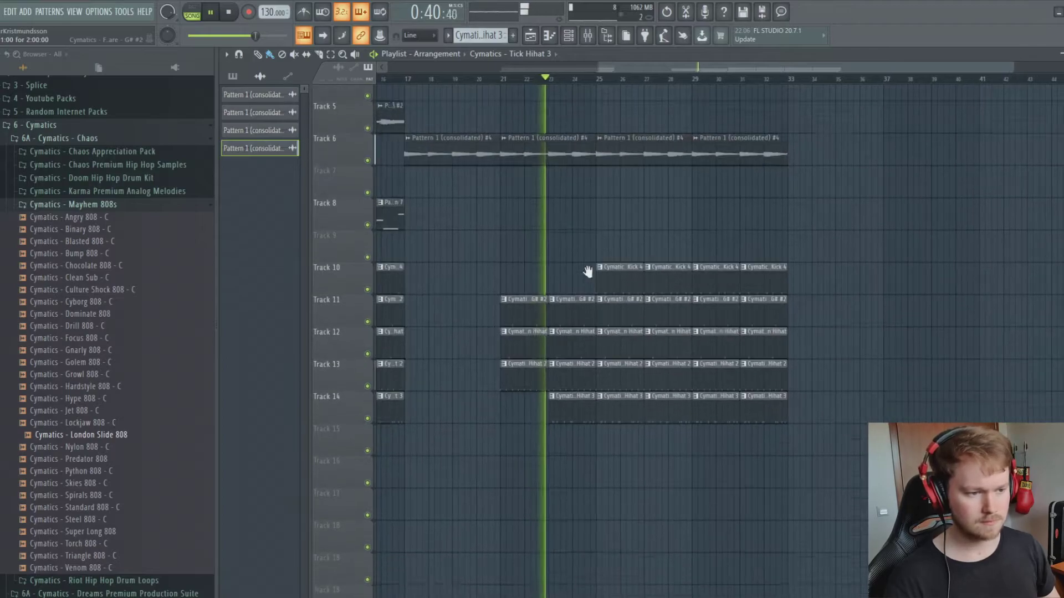
Collapse the Mayhem 808s folder and expand the Crashes folder of the Doom Hip Hop Drum Kit.
left_click(50, 204)
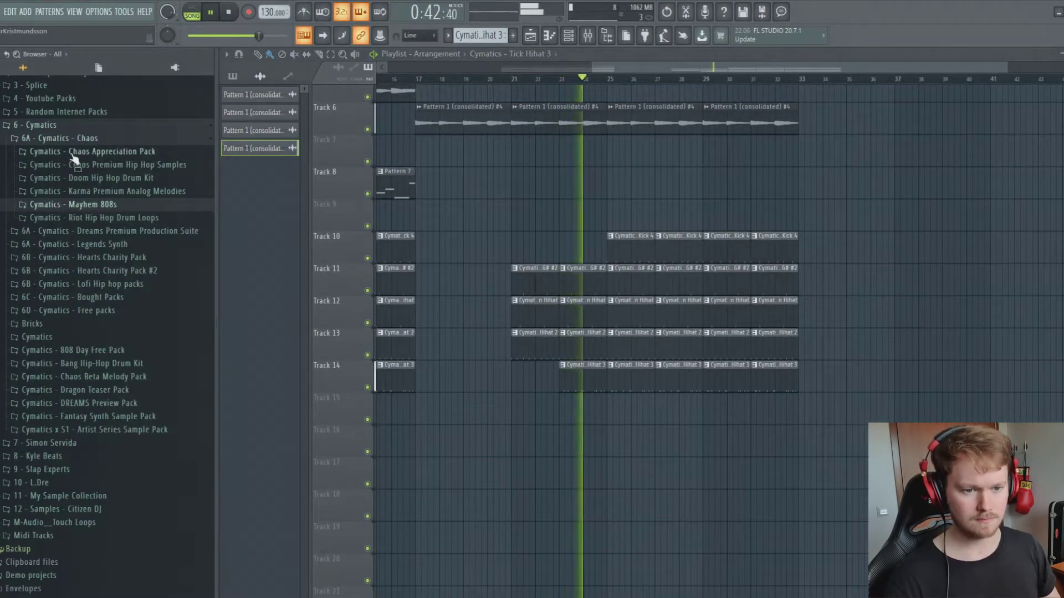
left_click(89, 204)
left_click(86, 205)
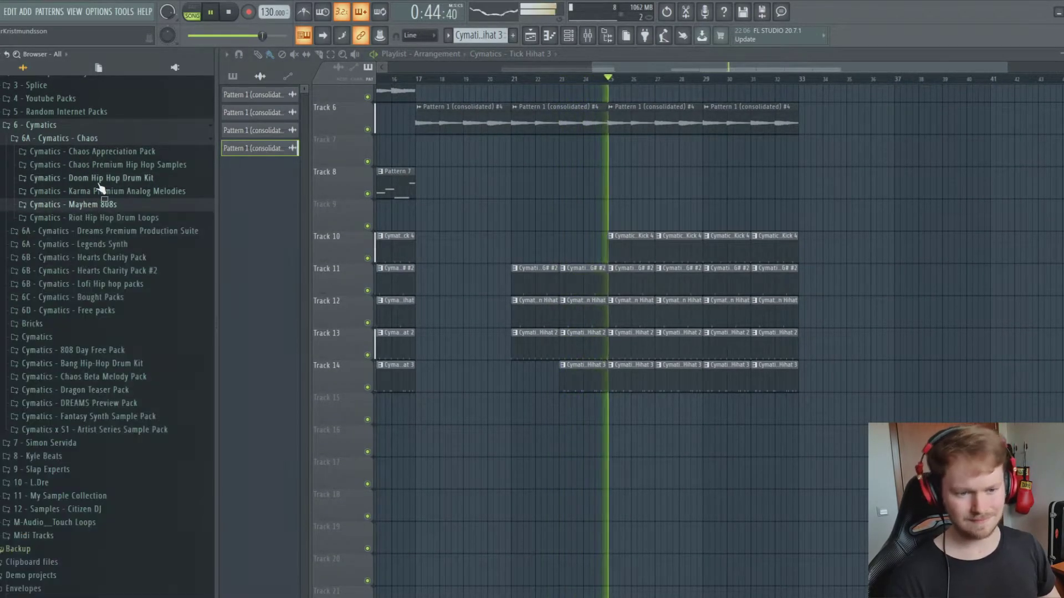
left_click(89, 178)
left_click(66, 204)
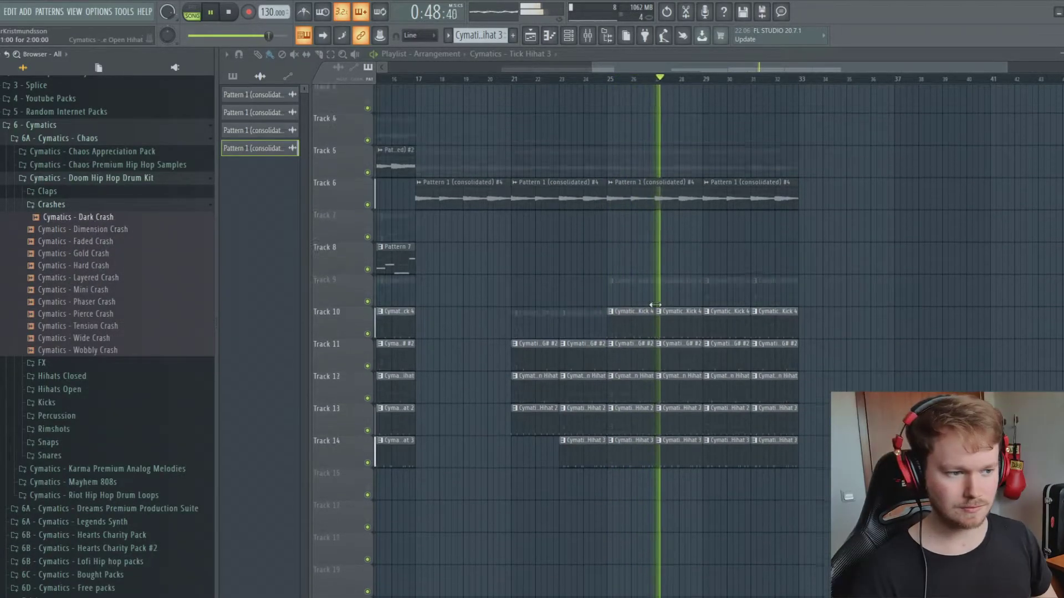
Stop playback, place the Cymatics - Dark Crash sample on Track 3 at bar 25 and open its sampler settings.
key("space")
left_click_drag(96, 221, 635, 160)
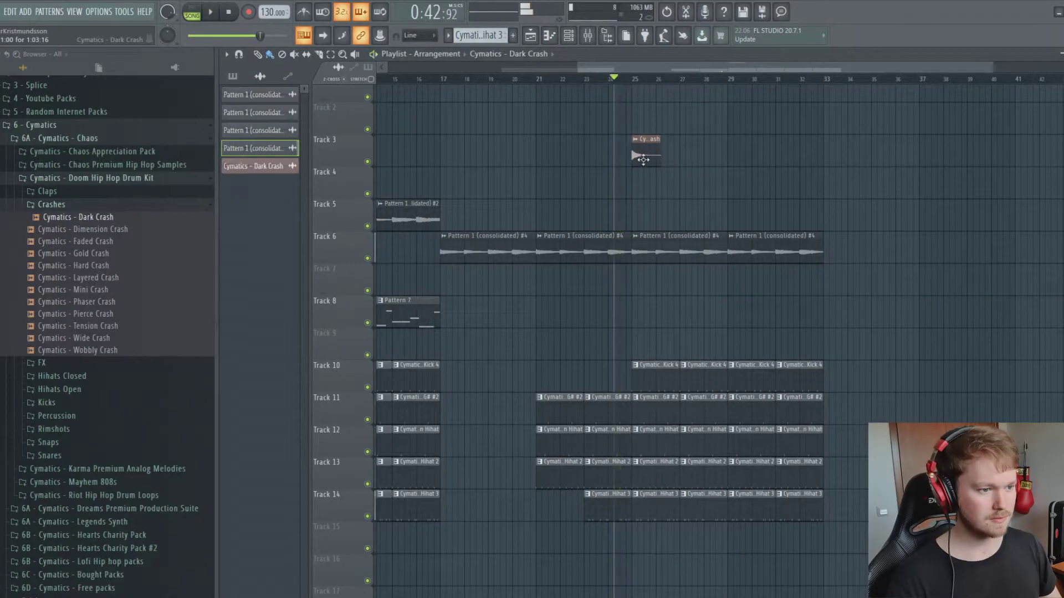
double_click(643, 159)
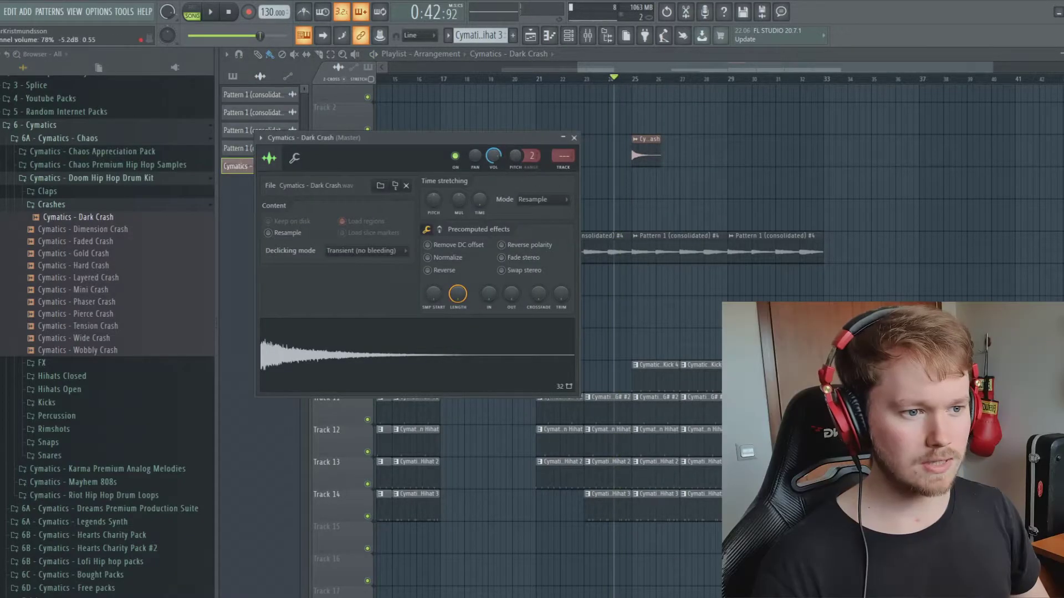
Close the Dark Crash sampler settings and clear the selection of the short clip on Track 1.
left_click(574, 138)
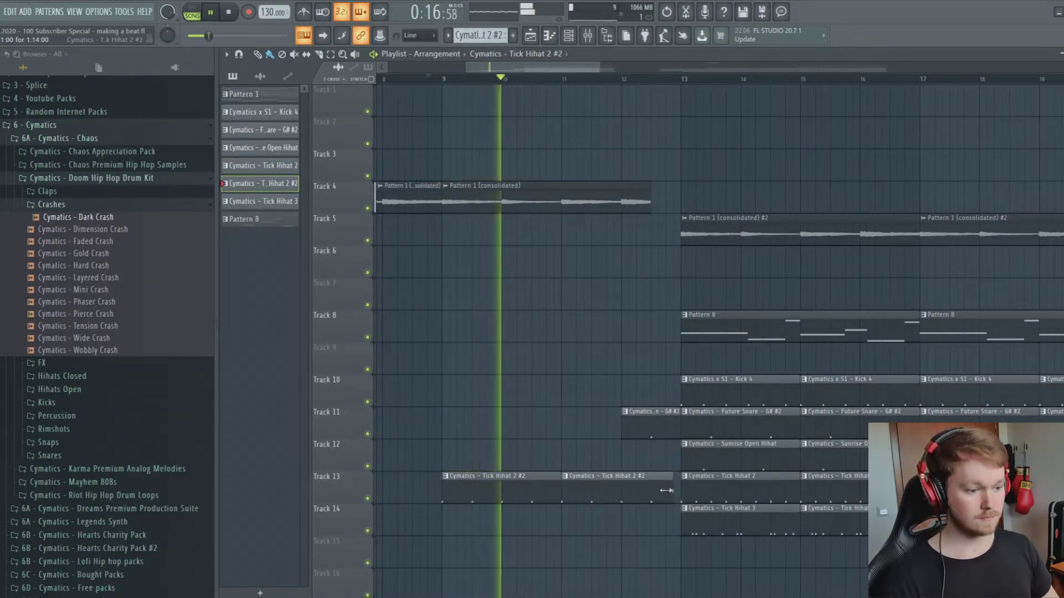
scroll(554, 400, "down", 3)
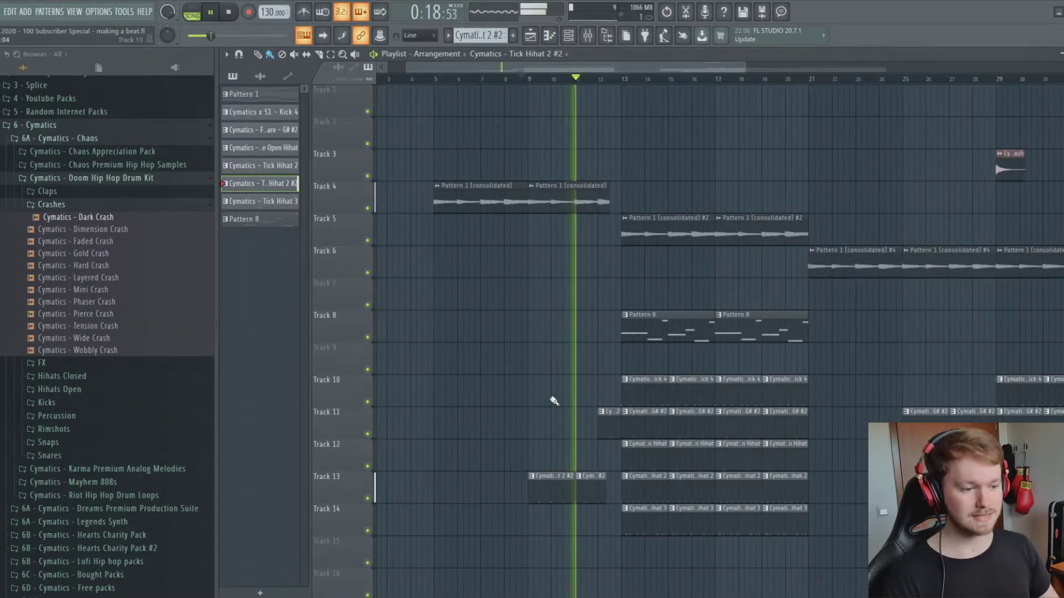
left_click_drag(554, 400, 512, 350)
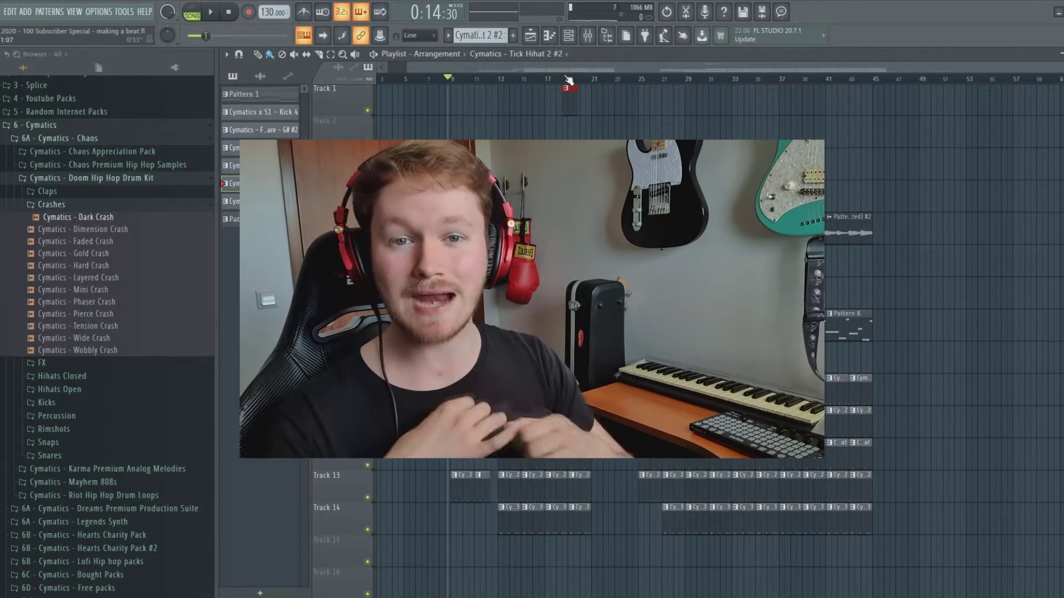
left_click(569, 81)
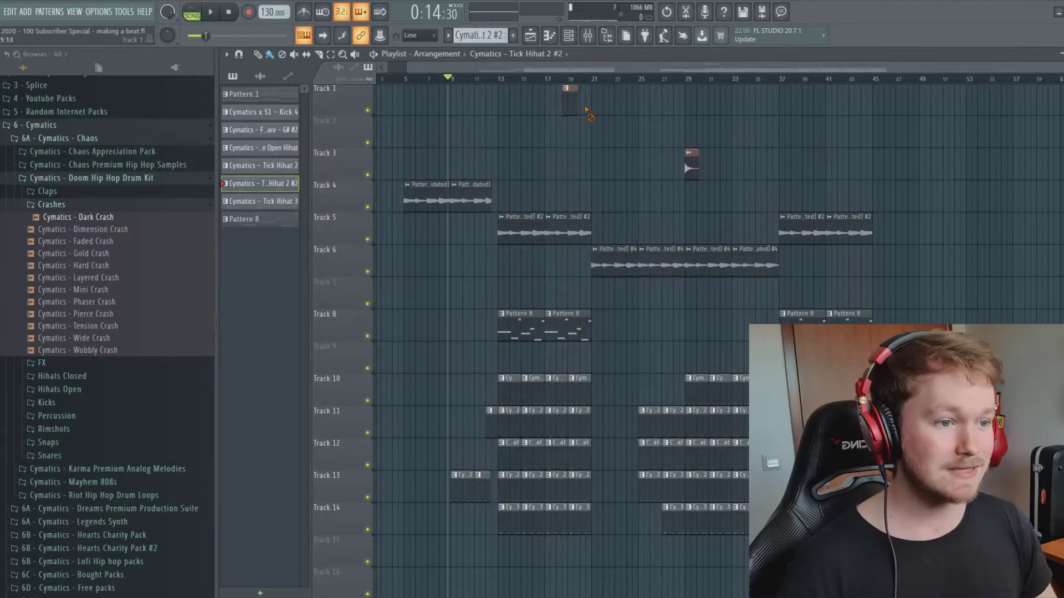
mouse_move(126, 253)
left_mouse_down()
mouse_move(132, 270)
mouse_move(170, 285)
mouse_move(121, 268)
left_mouse_up()
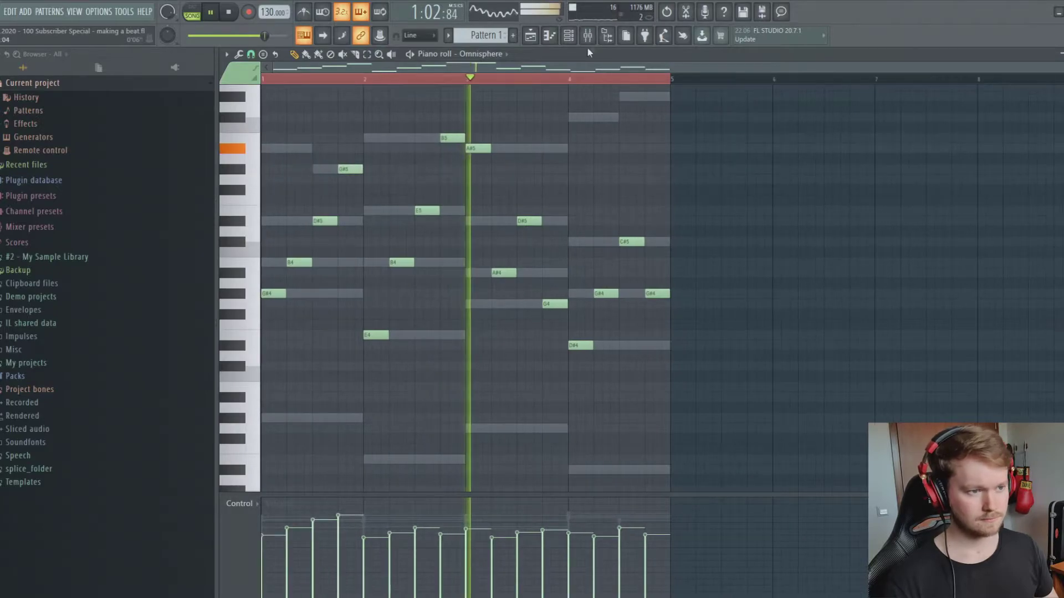
Open the mixer and route the selected Omnisphere channel to insert 16.
left_click(587, 35)
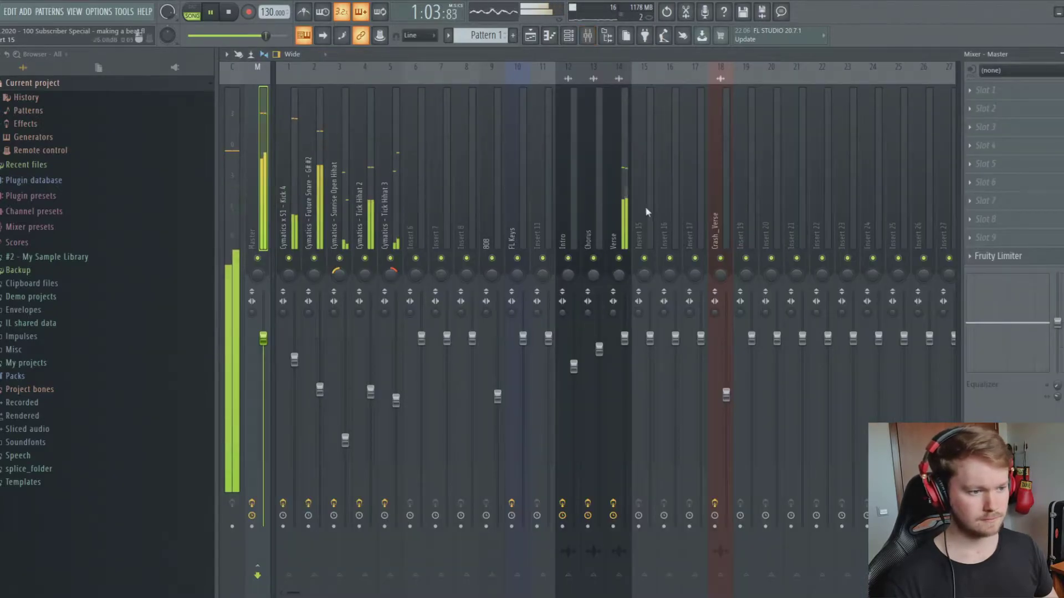
left_click(669, 201)
key("ctrl+l")
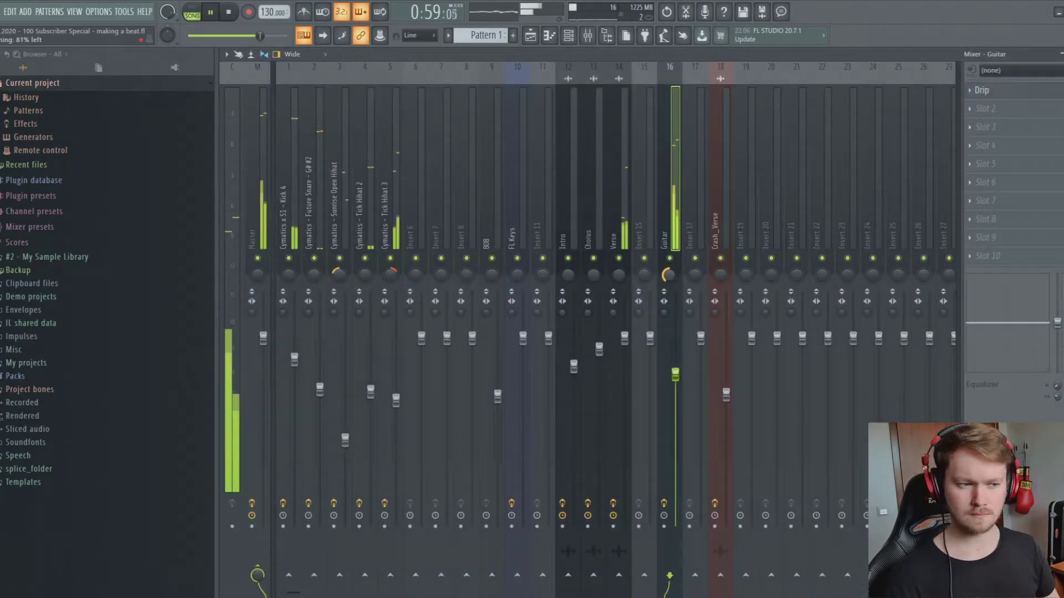
Set the Overall amount of the Drip effect on the Guitar mixer track to 61% and close the effect.
left_click(587, 35)
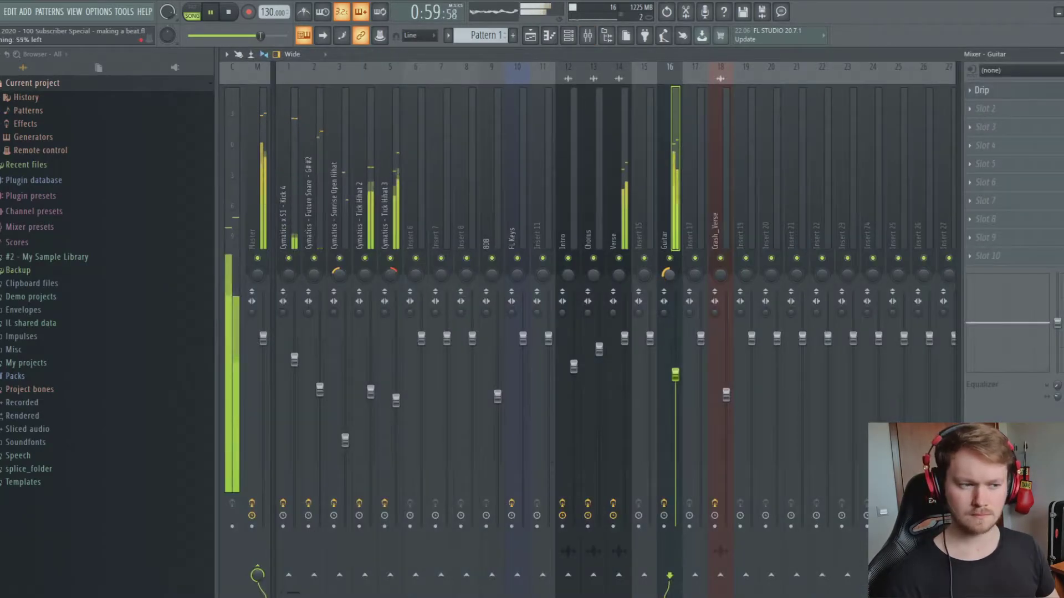
left_click(982, 90)
left_click(986, 94)
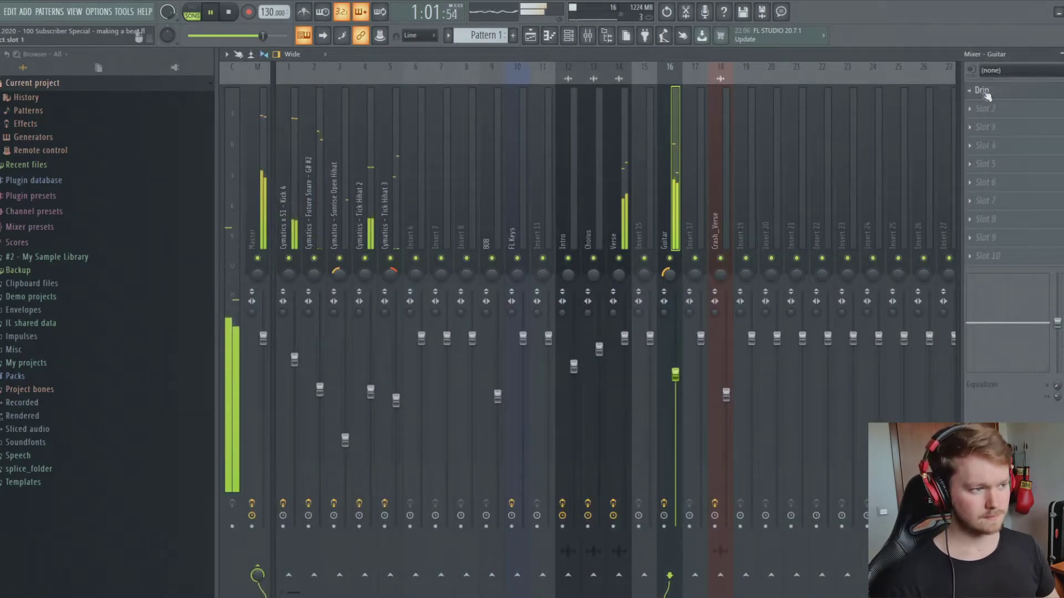
left_click(982, 90)
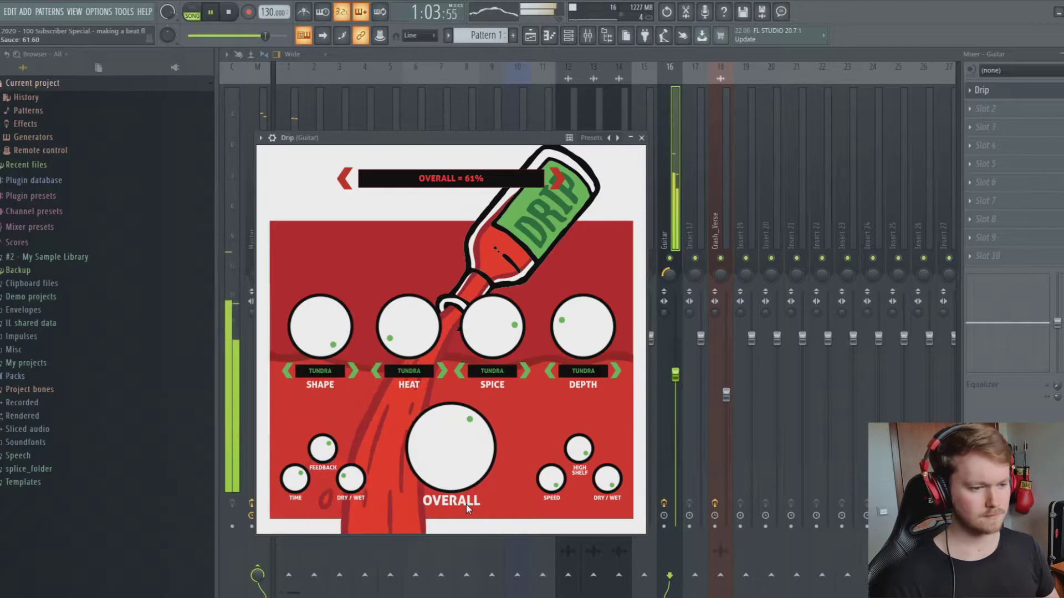
left_click(642, 137)
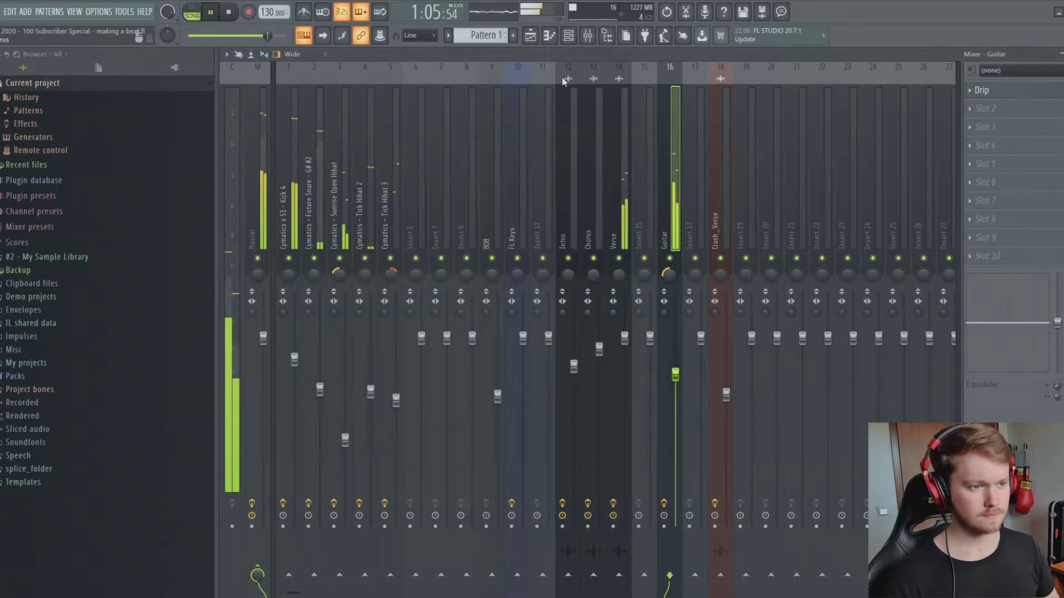
Return to the playlist and duplicate all clips from the Track 3 crash near bar 20 through bar 45 along the timeline.
left_click(531, 35)
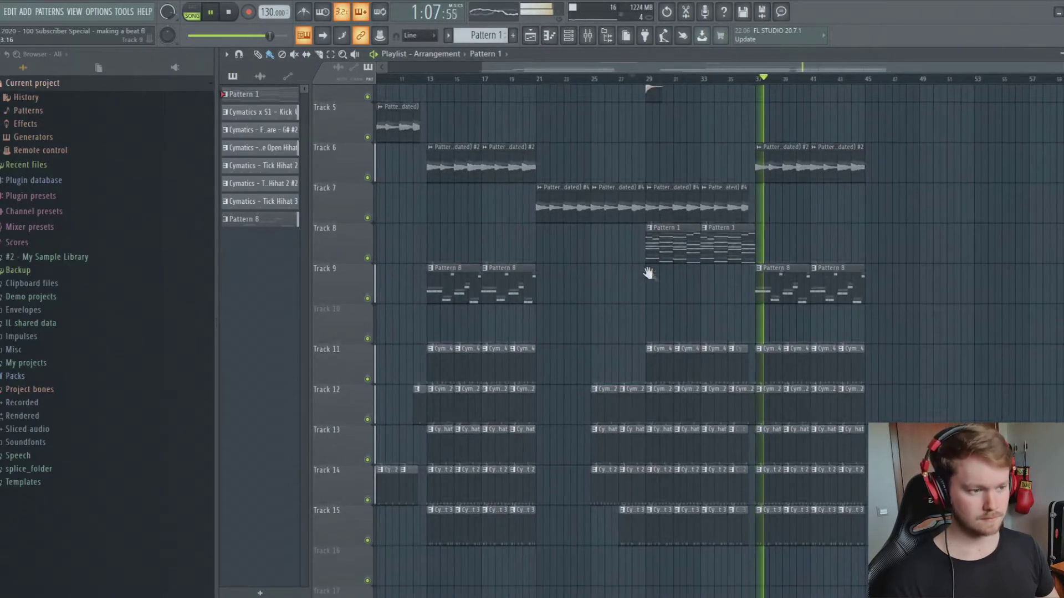
scroll(648, 273, "down", 5)
left_click_drag(933, 463, 594, 117)
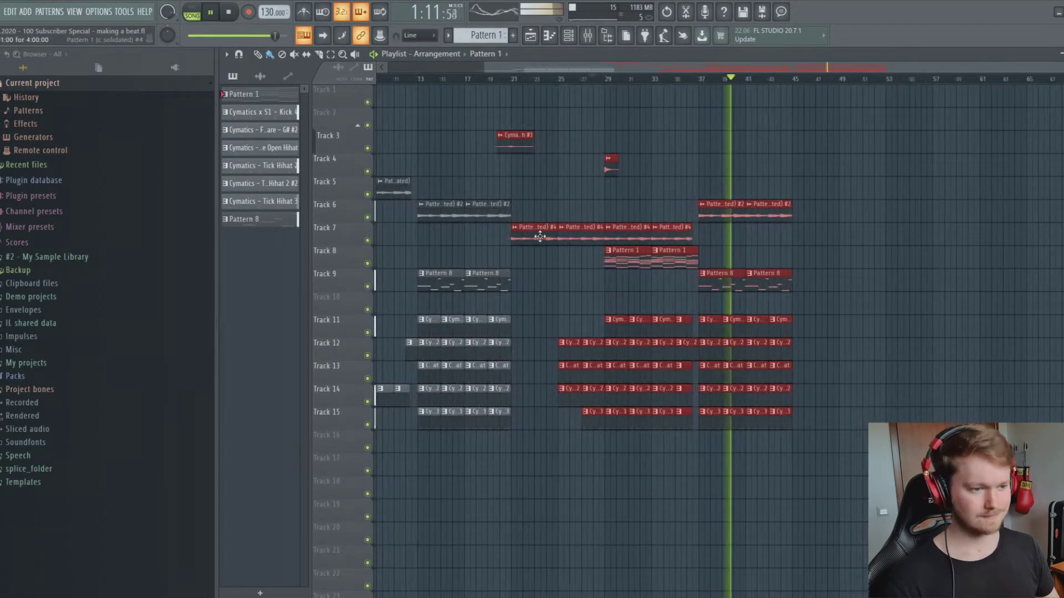
left_click(450, 329)
Duplicate the final section's clips from bars 61 to 69 on Tracks 6, 9 and 11 to 15 directly after themselves.
left_click_drag(768, 178, 579, 471)
key("ctrl+b")
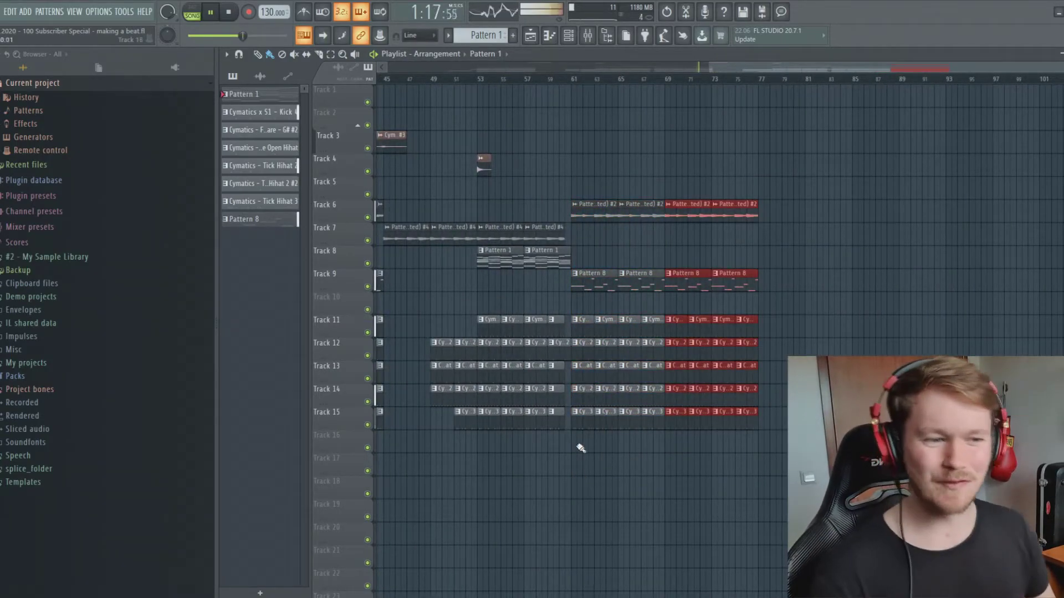
Place the Producer Tag #2 sample on Track 4 at bar 9 and close its sampler settings.
scroll(579, 444, "up", 2)
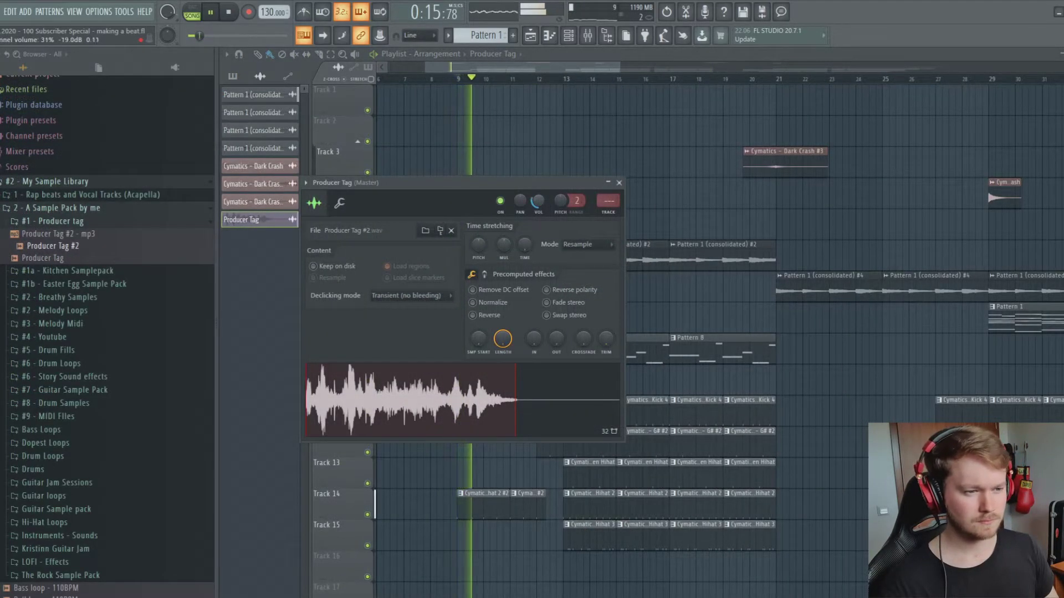
left_click(619, 183)
scroll(486, 244, "down", 4)
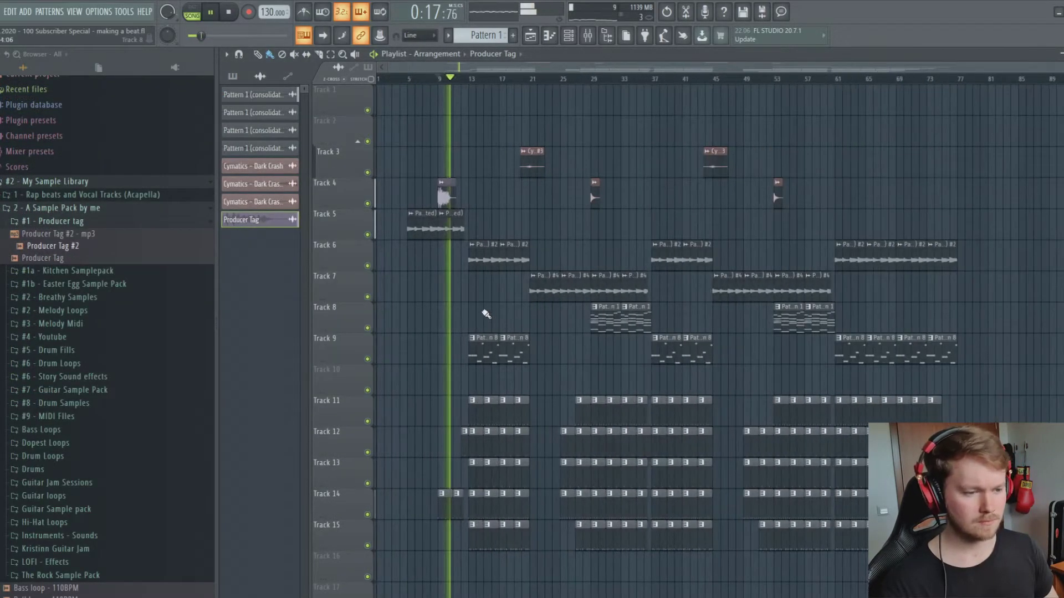